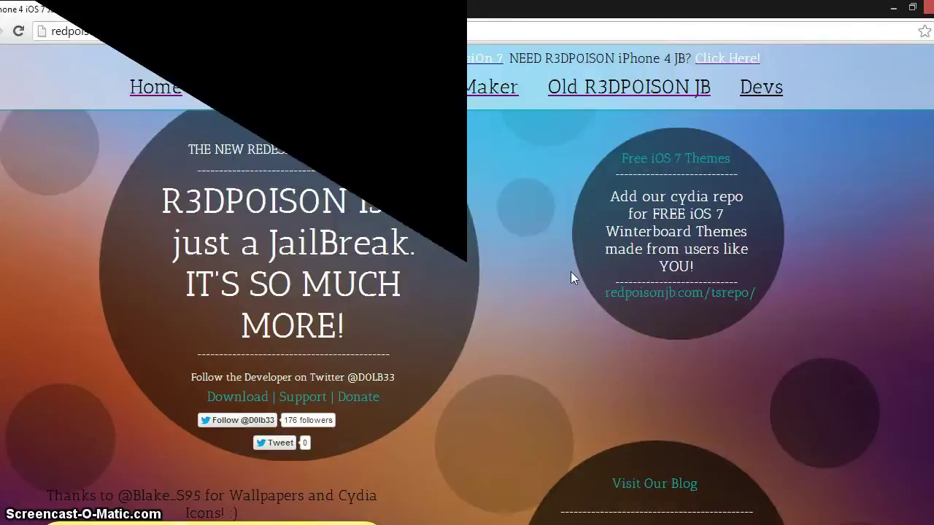
- Switch Chrome to the R3DPOISON Theme Maker page, then minimize the browser to show the desktop
{"action": "key", "text": "ctrl+Tab"}
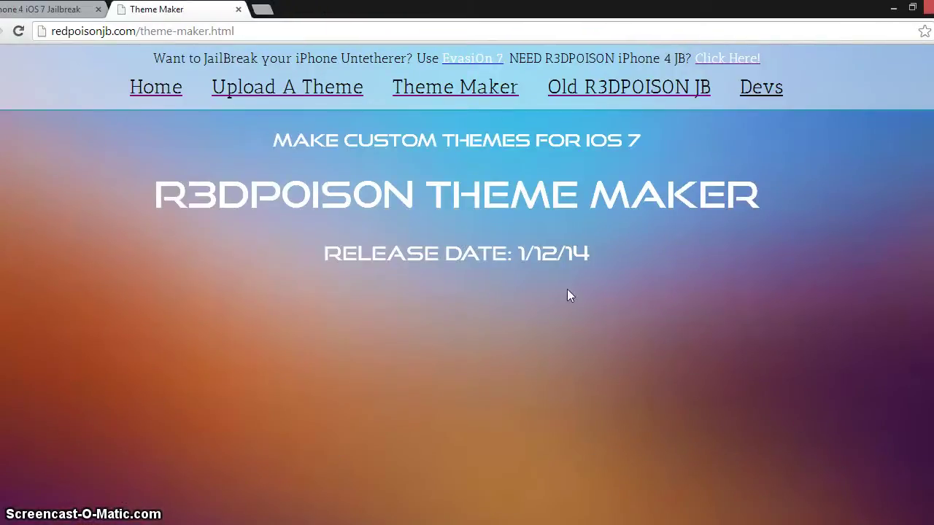
{"action": "left_click", "coordinate": [895, 9]}
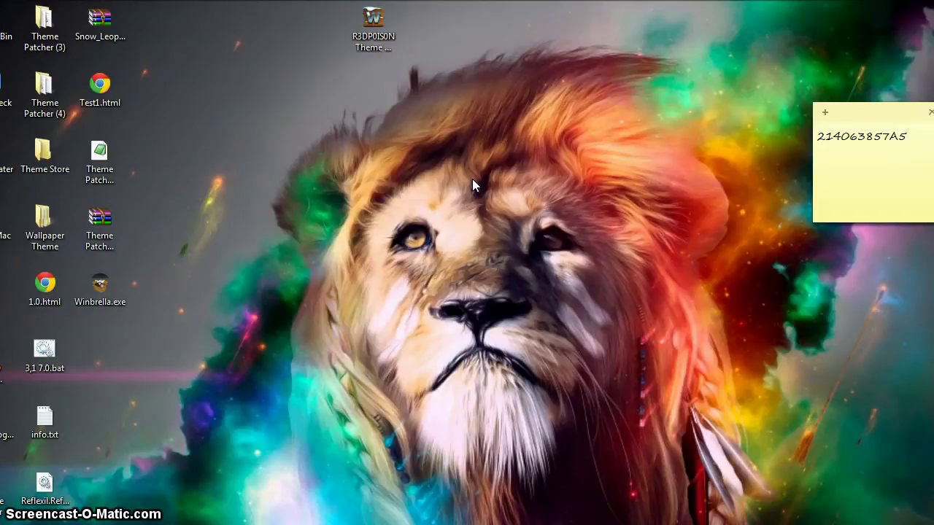
- Launch R3DP0IS0N Theme Maker.exe from the desktop
{"action": "left_click", "coordinate": [372, 32]}
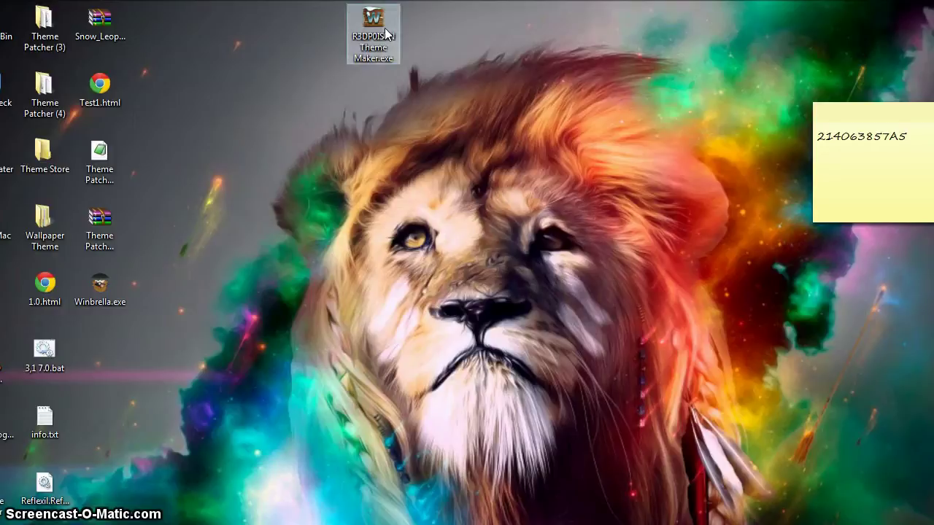
{"action": "left_click_drag", "start_coordinate": [385, 29], "coordinate": [394, 116]}
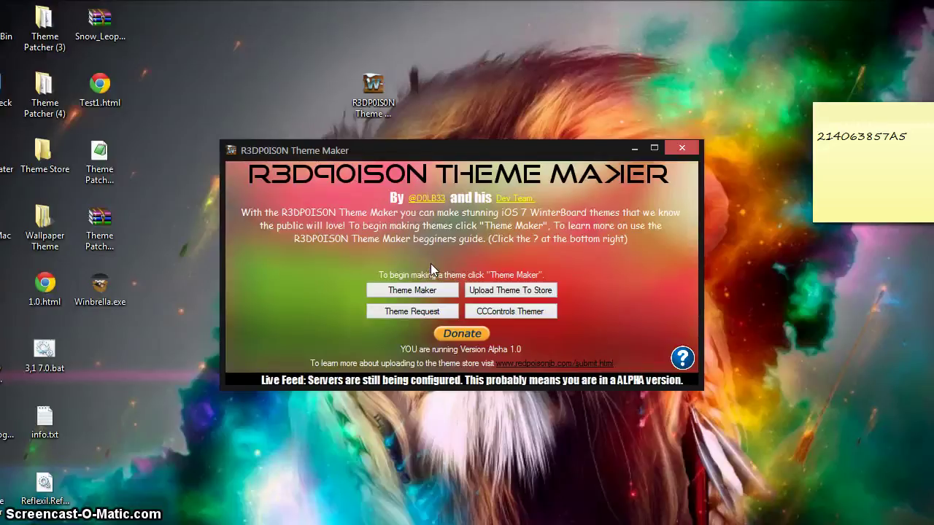
- Start a new theme with the name iFullColor
{"action": "left_click", "coordinate": [415, 292]}
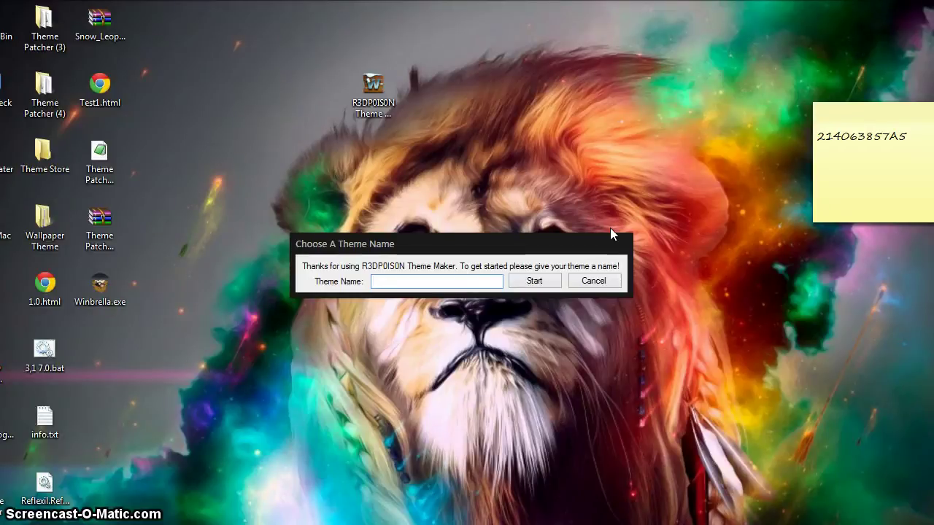
{"action": "type", "text": "iFu"}
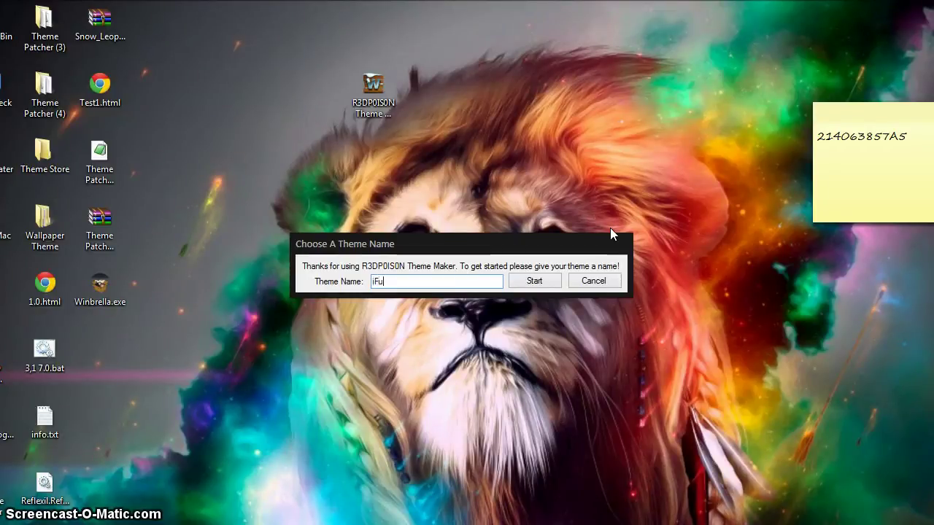
{"action": "type", "text": "llColor"}
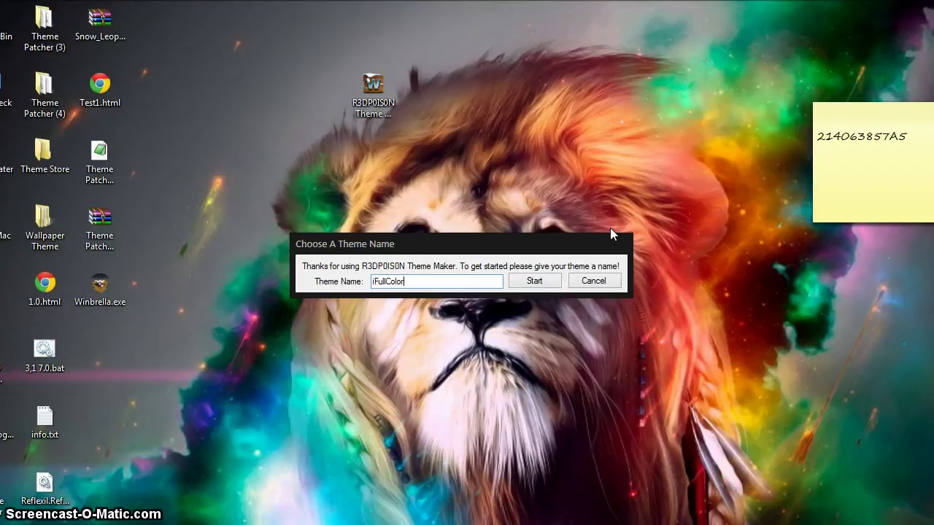
{"action": "key", "text": "Return"}
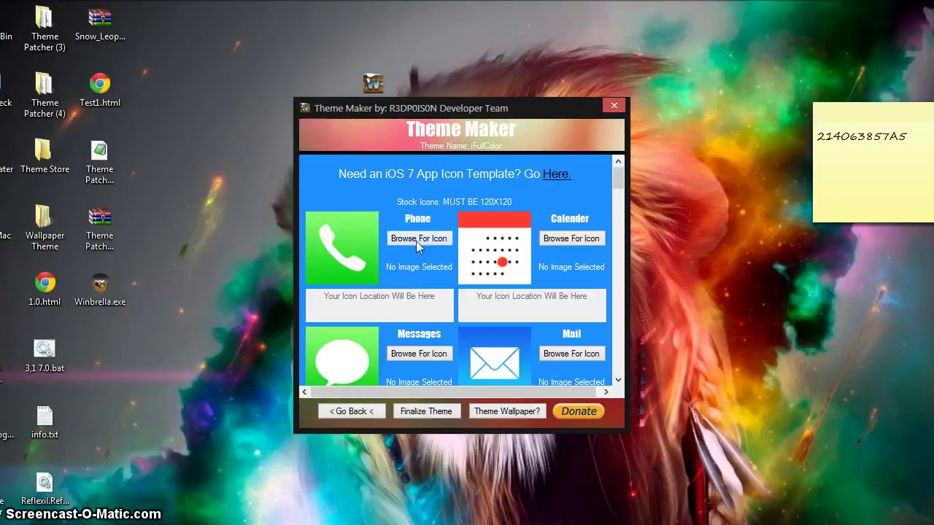
- Set TestNameChange1.png from Documents as the theme's Phone icon
{"action": "left_click", "coordinate": [416, 241]}
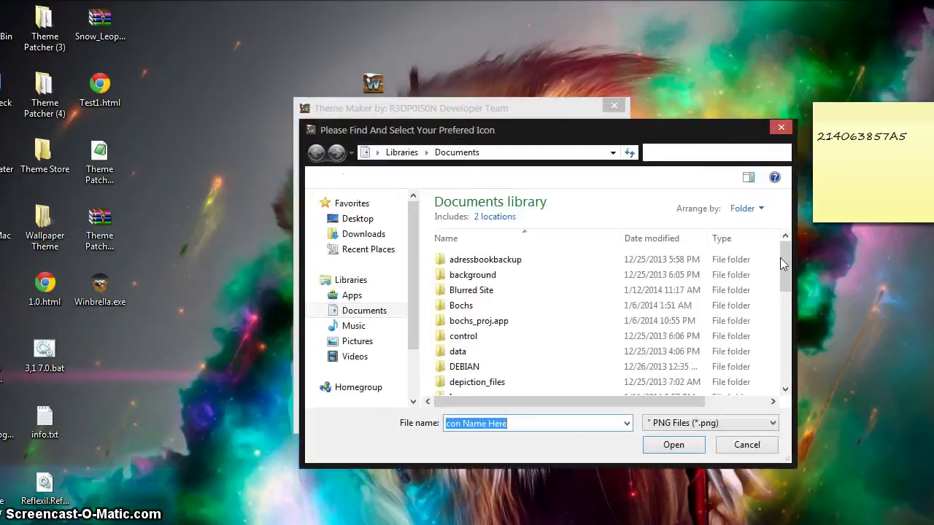
{"action": "left_click_drag", "start_coordinate": [789, 259], "coordinate": [611, 333]}
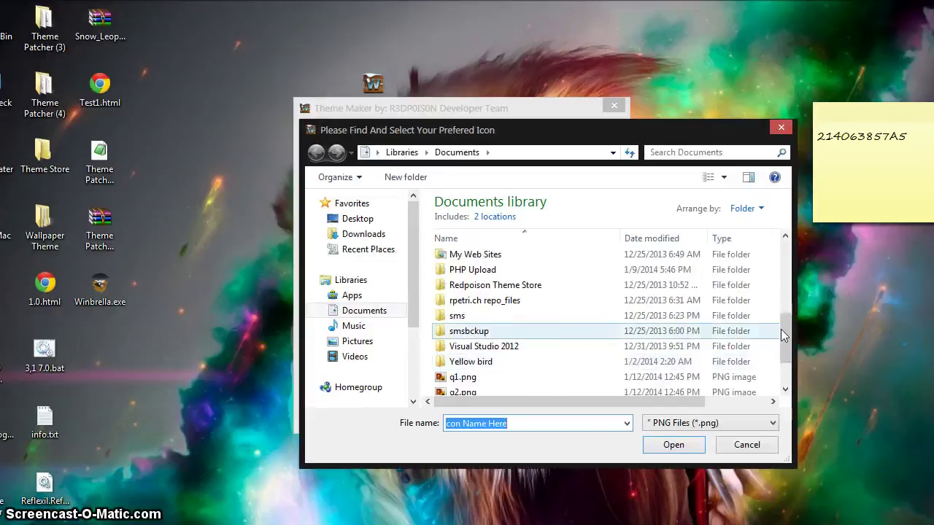
{"action": "scroll", "coordinate": [768, 337], "scroll_direction": "down", "scroll_amount": 2}
{"action": "double_click", "coordinate": [563, 358]}
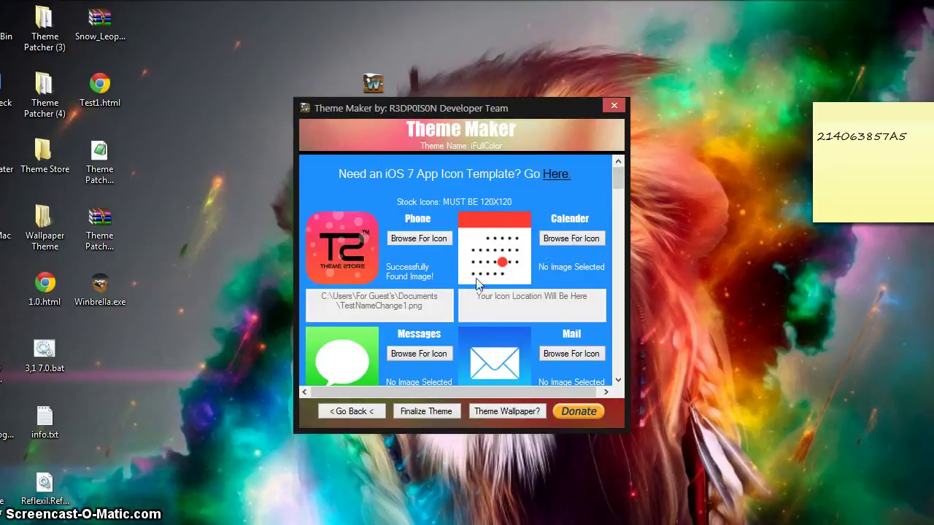
{"action": "scroll", "coordinate": [477, 283], "scroll_direction": "down", "scroll_amount": 10}
{"action": "scroll", "coordinate": [501, 273], "scroll_direction": "up", "scroll_amount": 10}
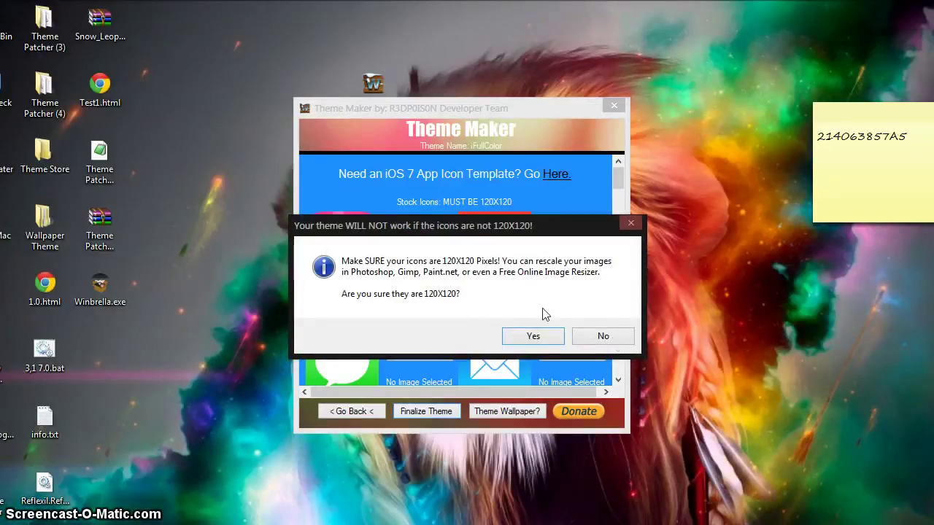
- Finalize the iFullColor theme, confirming all icons are 120X120 pixels
{"action": "left_click", "coordinate": [618, 341]}
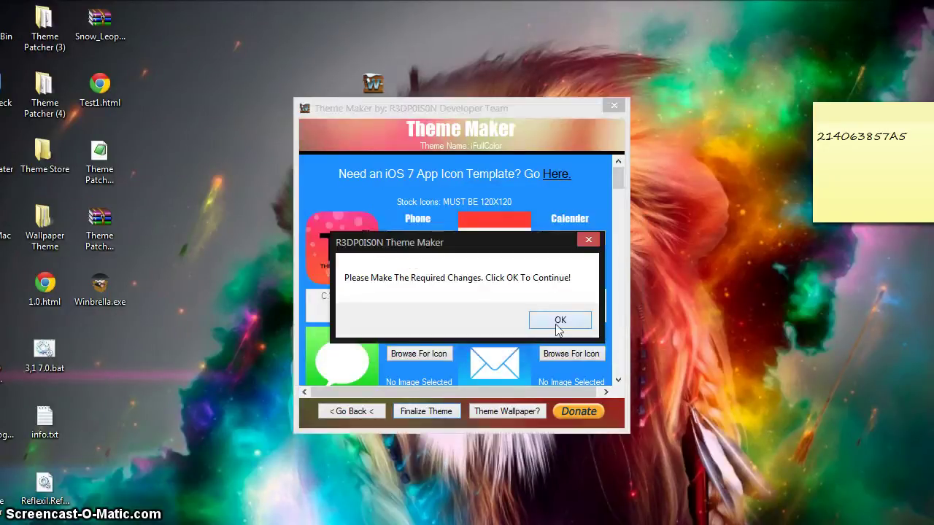
{"action": "left_click", "coordinate": [559, 321]}
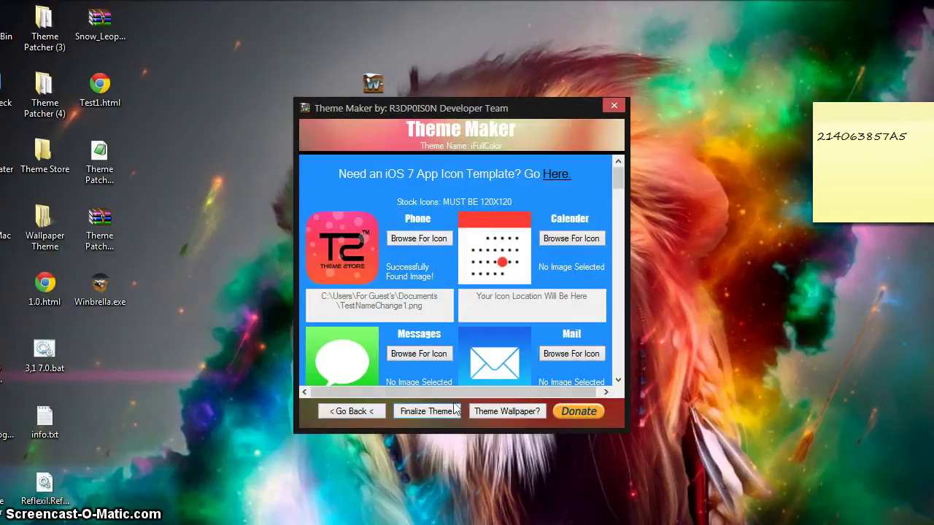
{"action": "left_click", "coordinate": [433, 413]}
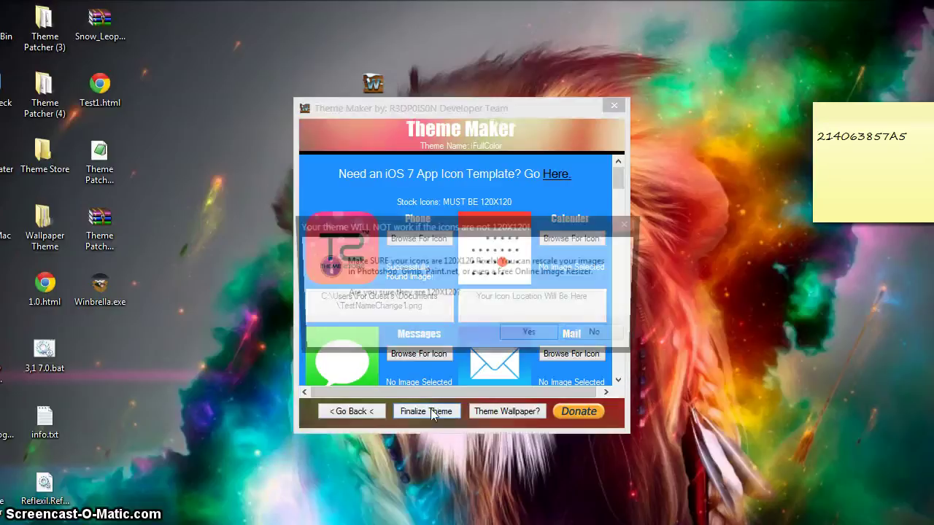
{"action": "left_click", "coordinate": [534, 337]}
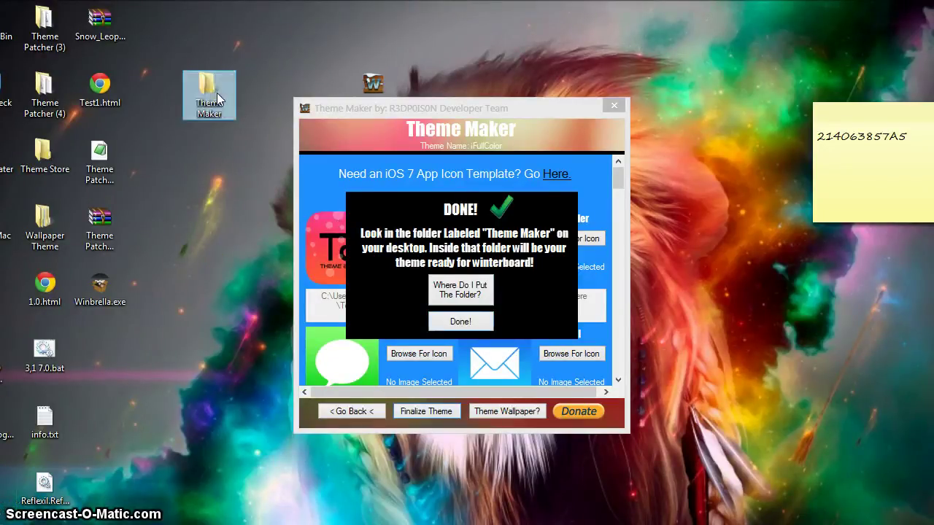
- Open the desktop Theme Maker folder and then the iFullColor.theme folder
{"action": "double_click", "coordinate": [209, 91]}
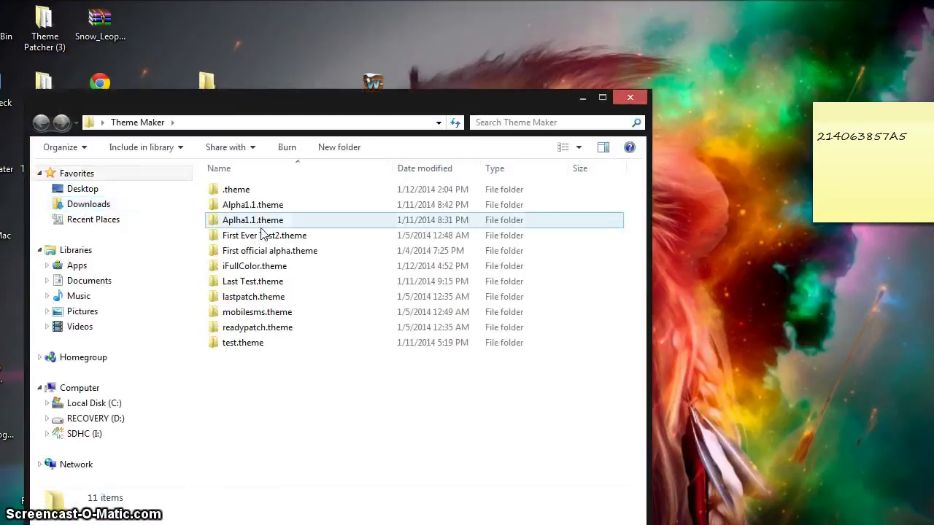
{"action": "left_click", "coordinate": [267, 268]}
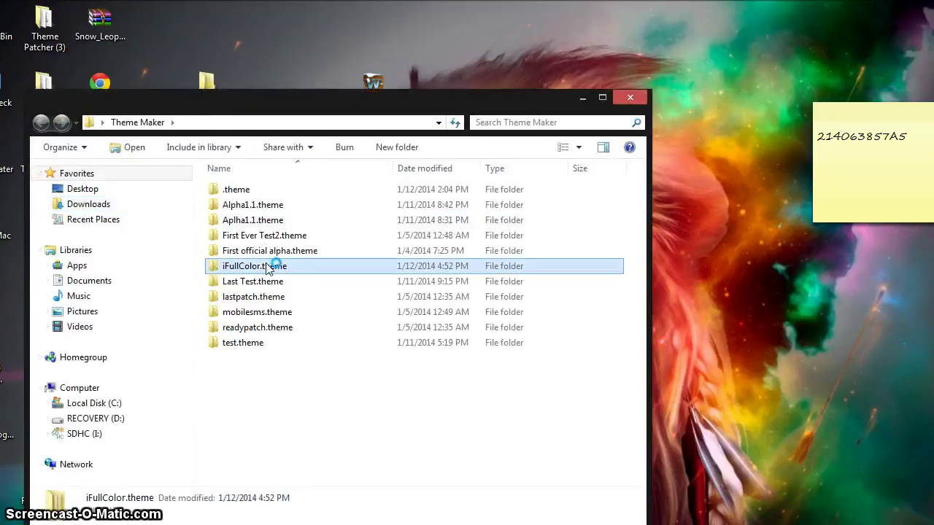
{"action": "left_click", "coordinate": [277, 268]}
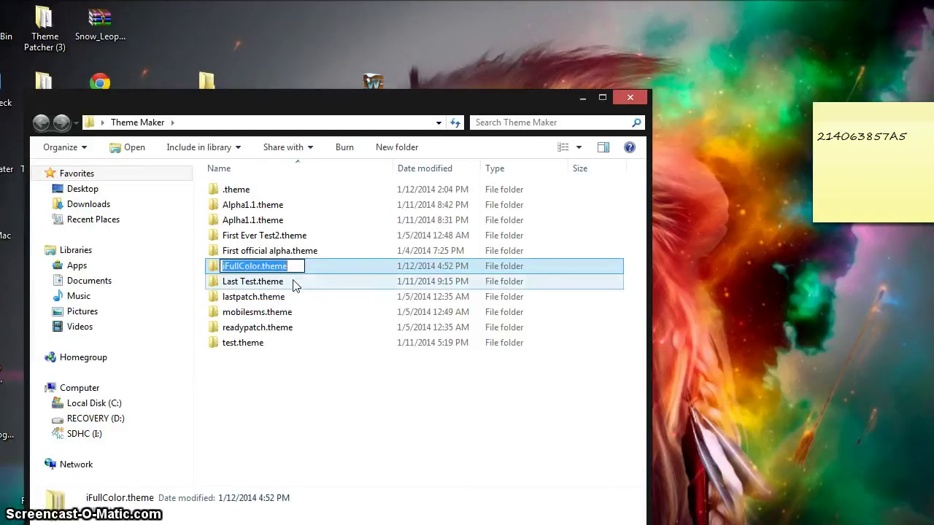
{"action": "left_click", "coordinate": [292, 285]}
{"action": "left_click", "coordinate": [286, 268], "text": "ctrl"}
{"action": "left_click", "coordinate": [287, 270]}
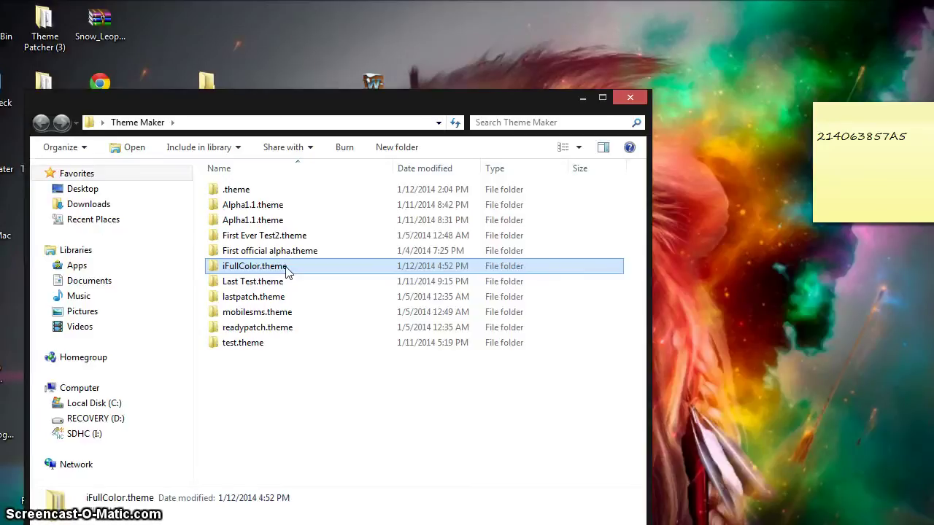
{"action": "double_click", "coordinate": [287, 268]}
- Inspect the icon images in Bundles > com.apple.mobilephone
{"action": "double_click", "coordinate": [253, 192]}
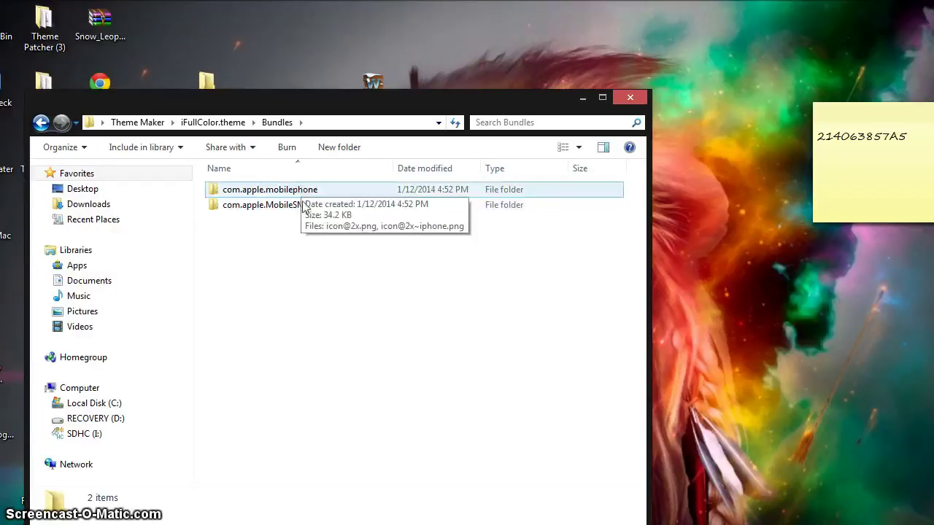
{"action": "left_click", "coordinate": [302, 190]}
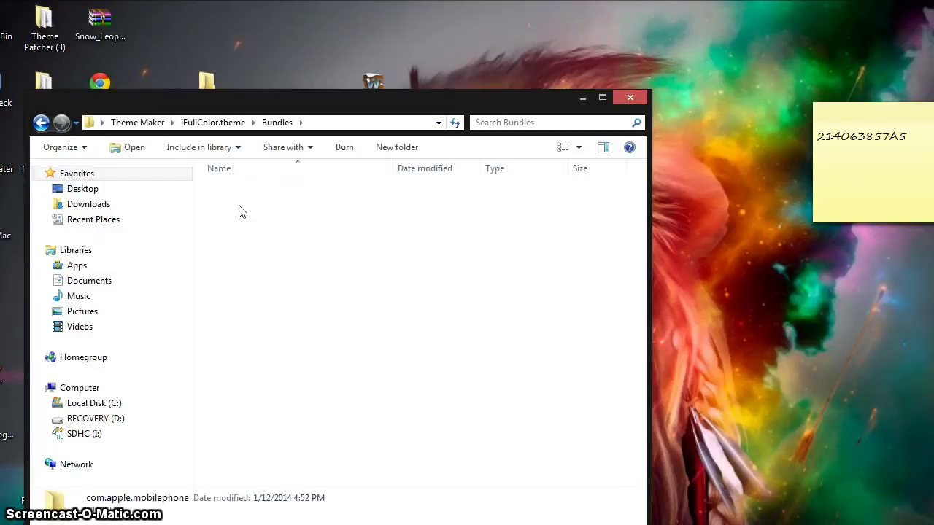
{"action": "left_click", "coordinate": [238, 205]}
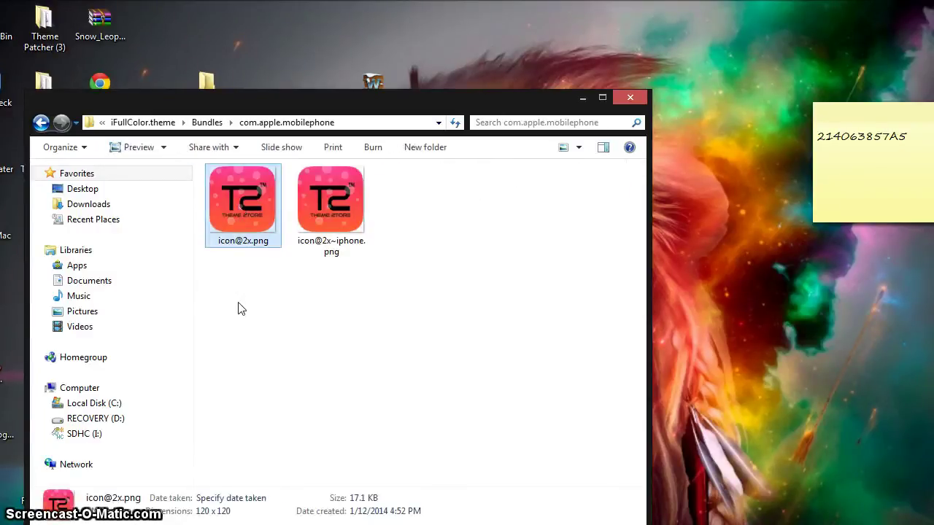
{"action": "left_click", "coordinate": [240, 309]}
{"action": "left_click_drag", "start_coordinate": [370, 303], "coordinate": [206, 165]}
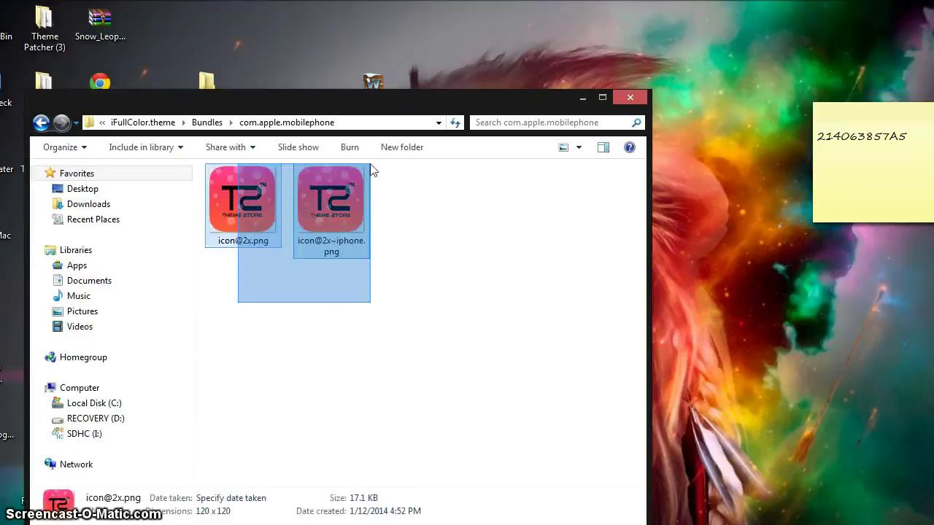
{"action": "left_click", "coordinate": [436, 276]}
{"action": "left_click", "coordinate": [42, 124]}
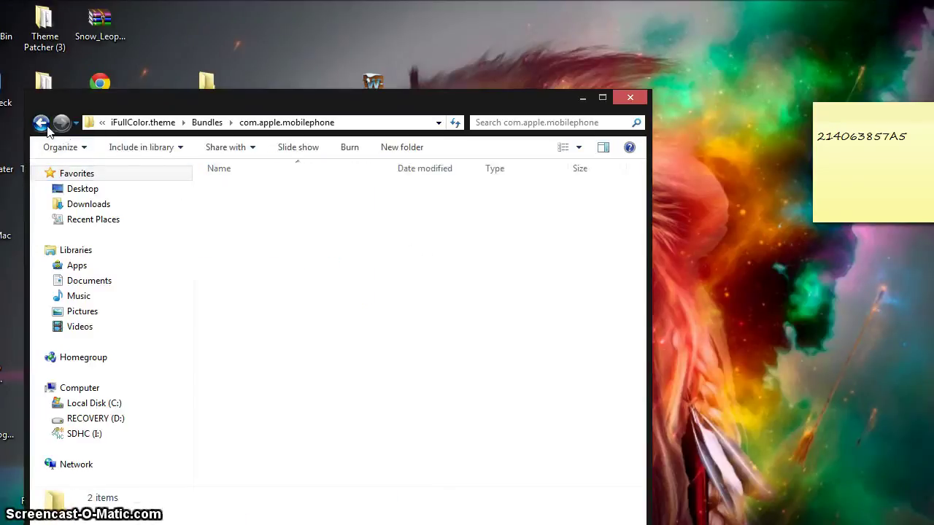
- Check the com.apple.MobileSMS icon, then return to iFullColor.theme and move the window aside
{"action": "double_click", "coordinate": [286, 211]}
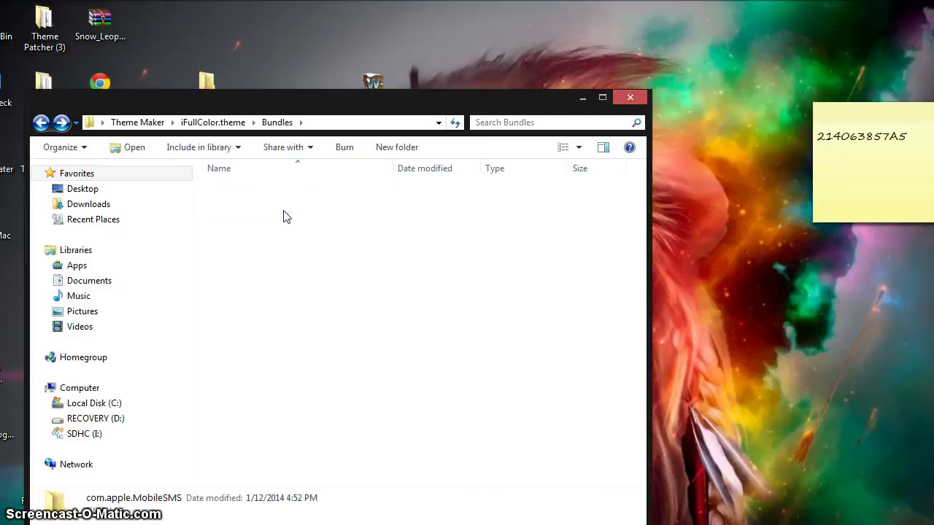
{"action": "left_click", "coordinate": [256, 213]}
{"action": "left_click", "coordinate": [479, 252]}
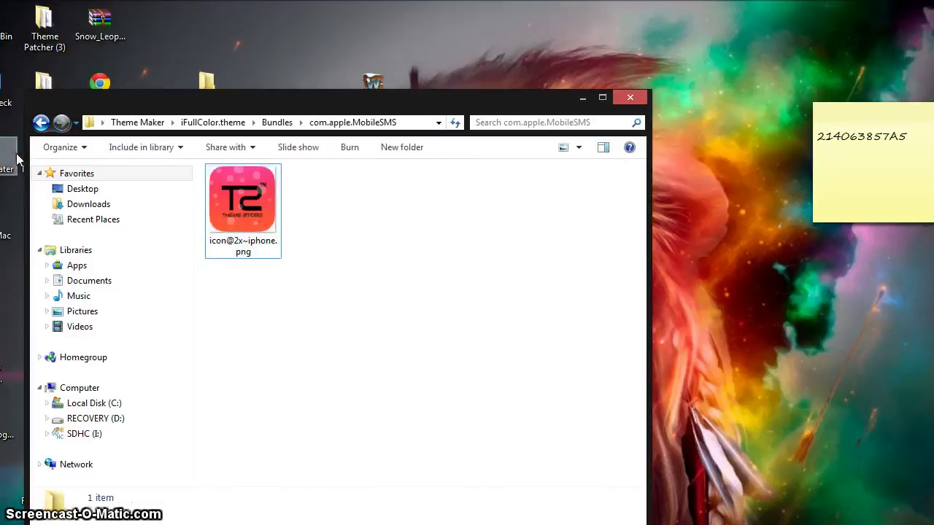
{"action": "left_click", "coordinate": [46, 127]}
{"action": "left_click", "coordinate": [303, 257]}
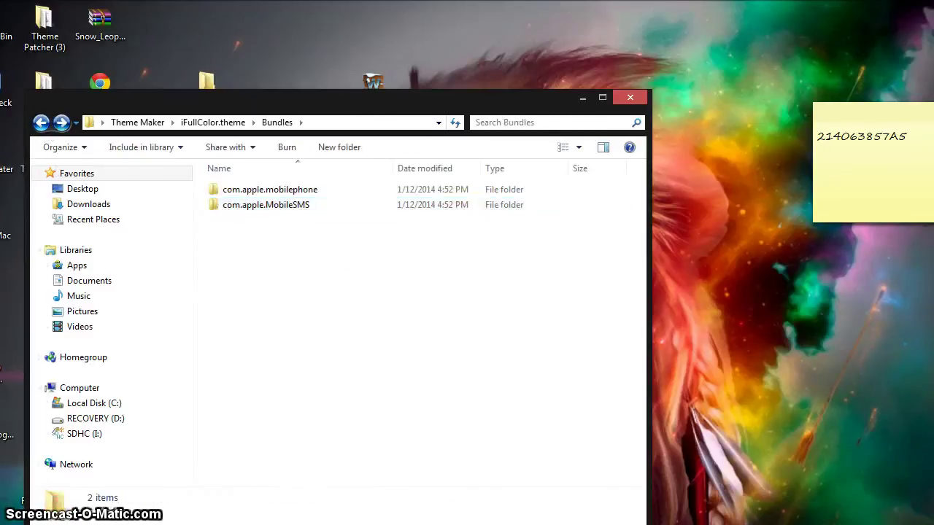
{"action": "left_click", "coordinate": [41, 122]}
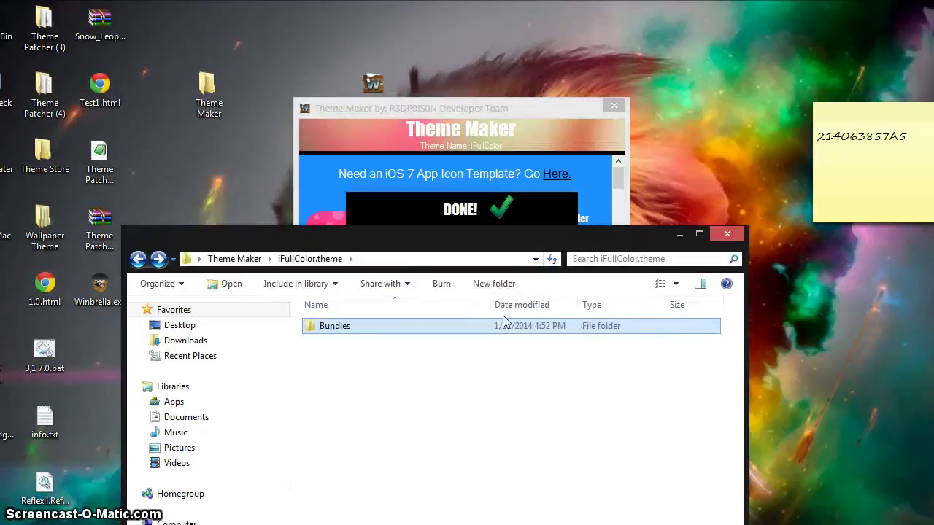
{"action": "left_click_drag", "start_coordinate": [402, 240], "coordinate": [649, 118]}
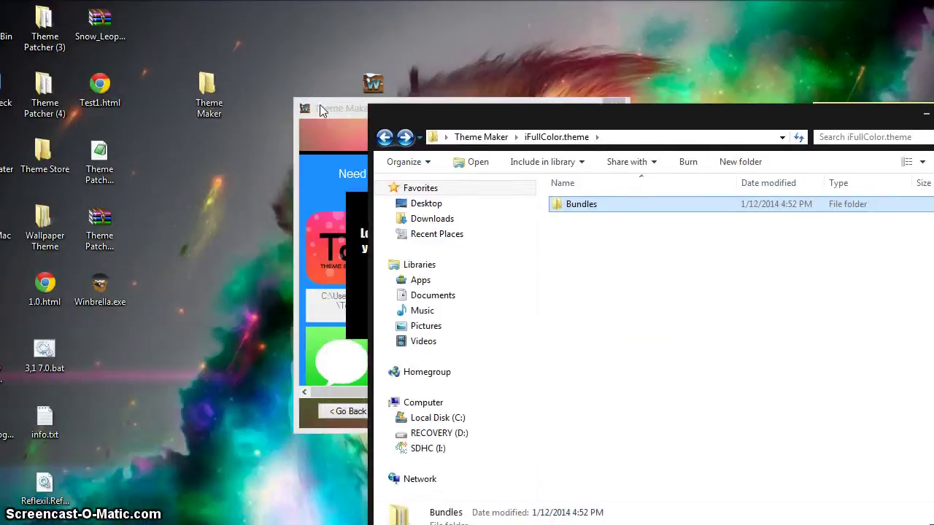
- Go back to the Theme Maker folder and launch WinSCP from the Start menu
{"action": "left_click", "coordinate": [386, 139]}
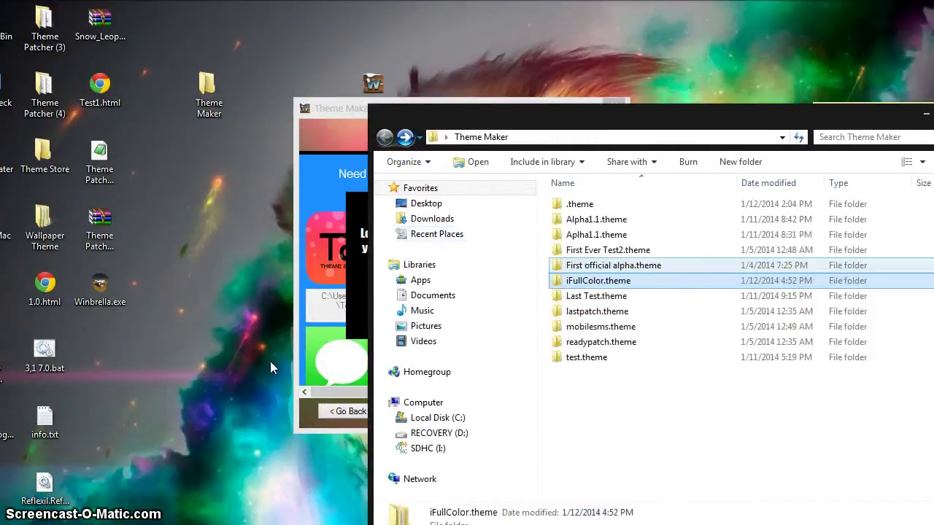
{"action": "key", "text": "super"}
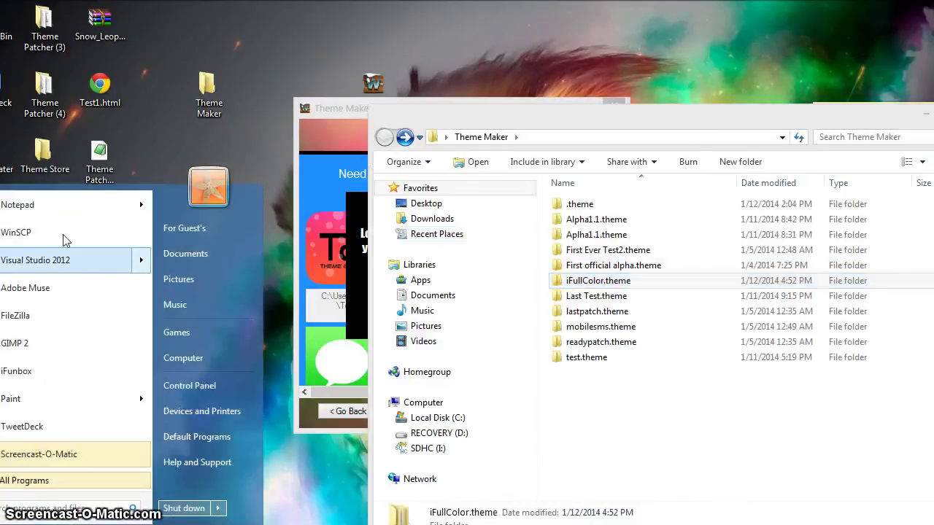
{"action": "left_click", "coordinate": [178, 231]}
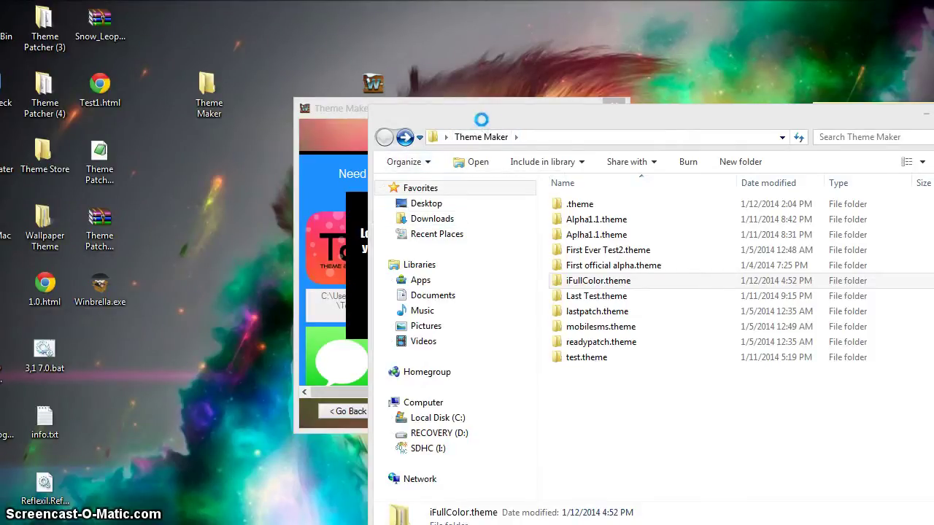
- Log in to host 192.168.0.13 as user root with the device password
{"action": "type", "text": "192."}
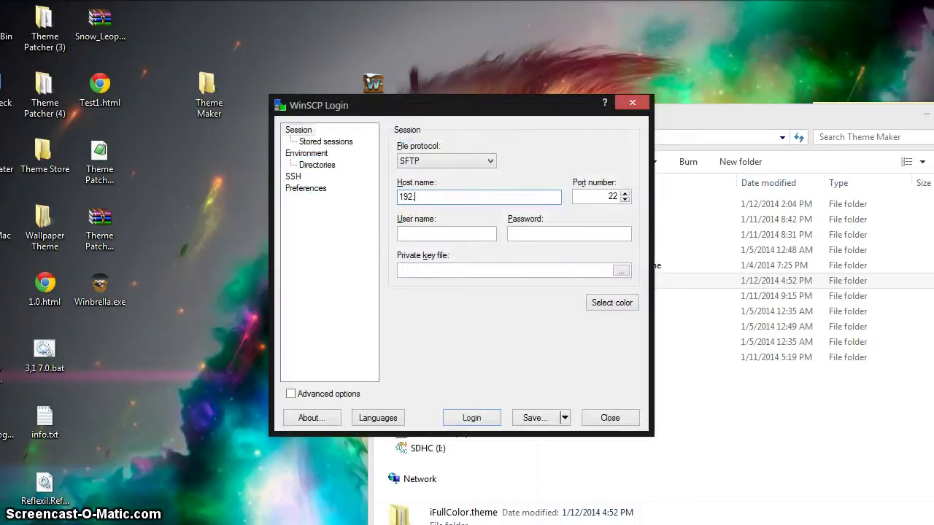
{"action": "type", "text": "168.0.13"}
{"action": "key", "text": "Tab"}
{"action": "key", "text": "Tab"}
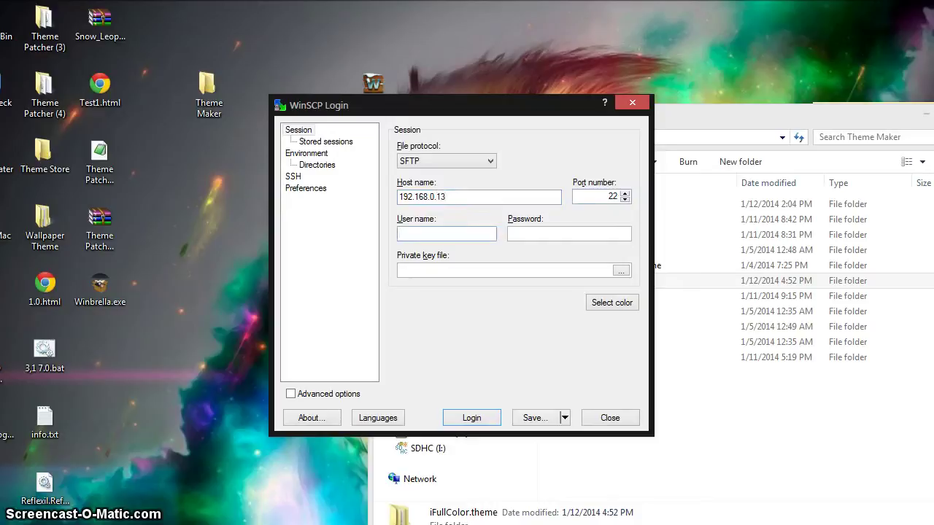
{"action": "type", "text": "root"}
{"action": "key", "text": "Tab"}
{"action": "type", "text": "alpine"}
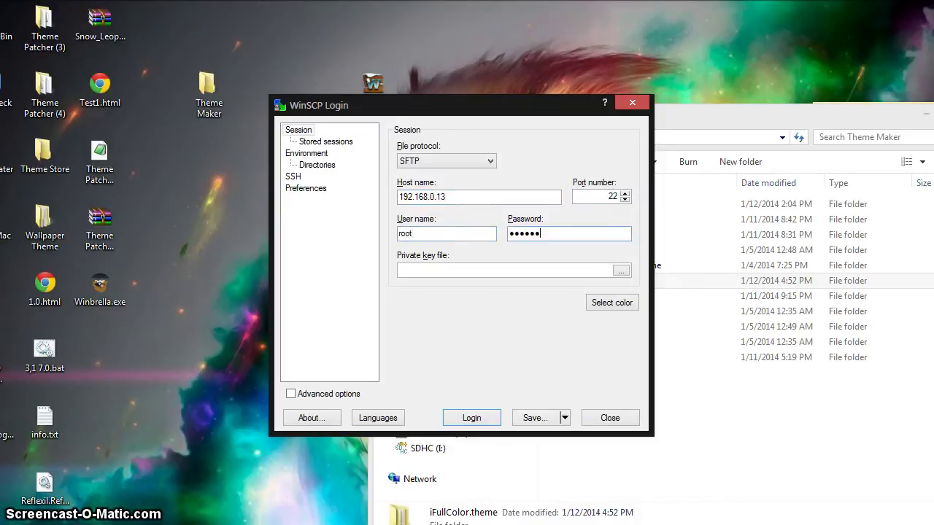
{"action": "key", "text": "Return"}
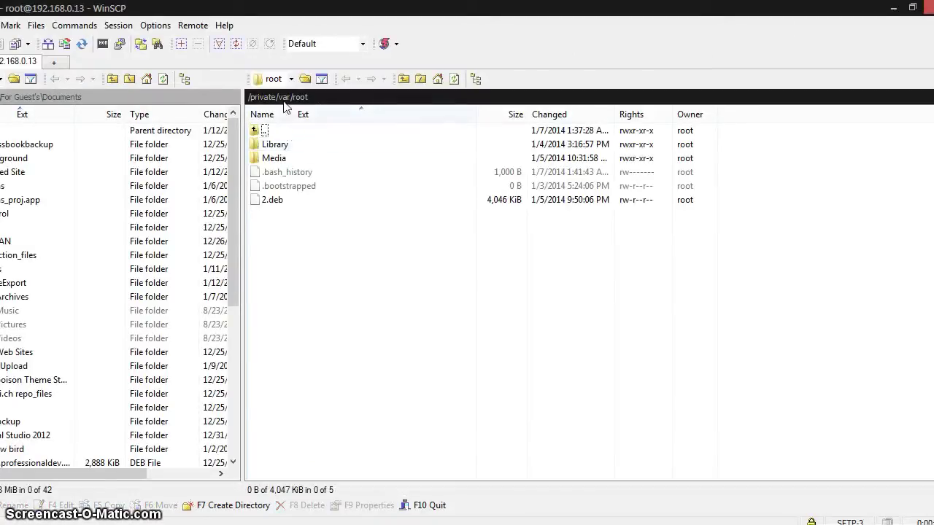
- Copy iFullColor.theme from Desktop\Theme Maker into the phone's /Library/Themes folder
{"action": "left_click", "coordinate": [251, 98]}
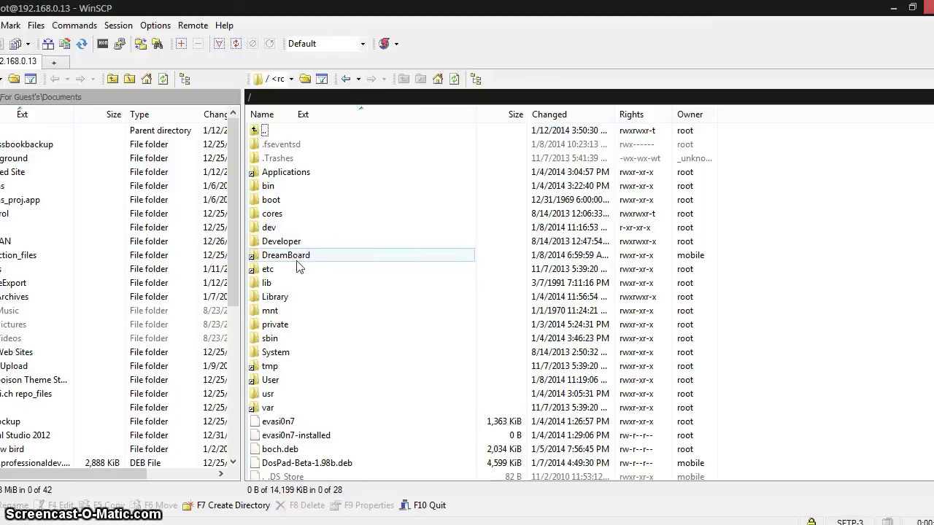
{"action": "double_click", "coordinate": [291, 299]}
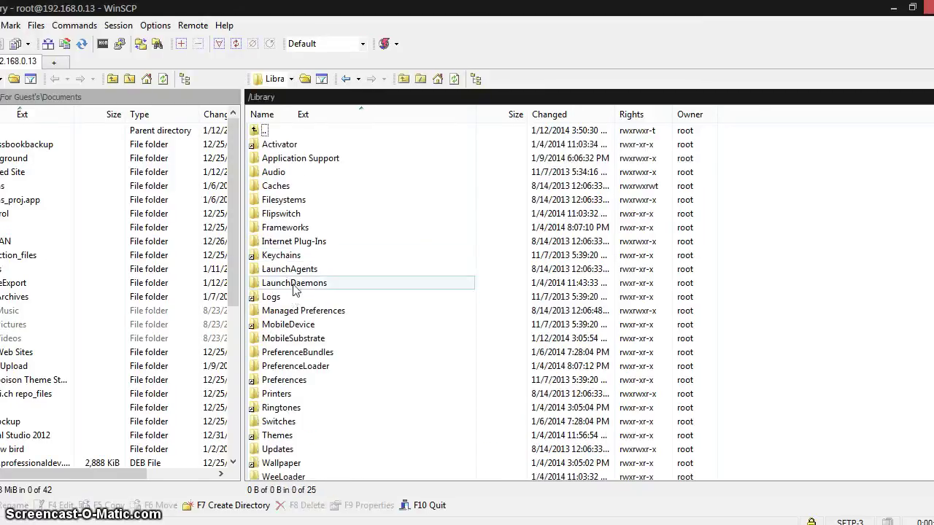
{"action": "double_click", "coordinate": [296, 422]}
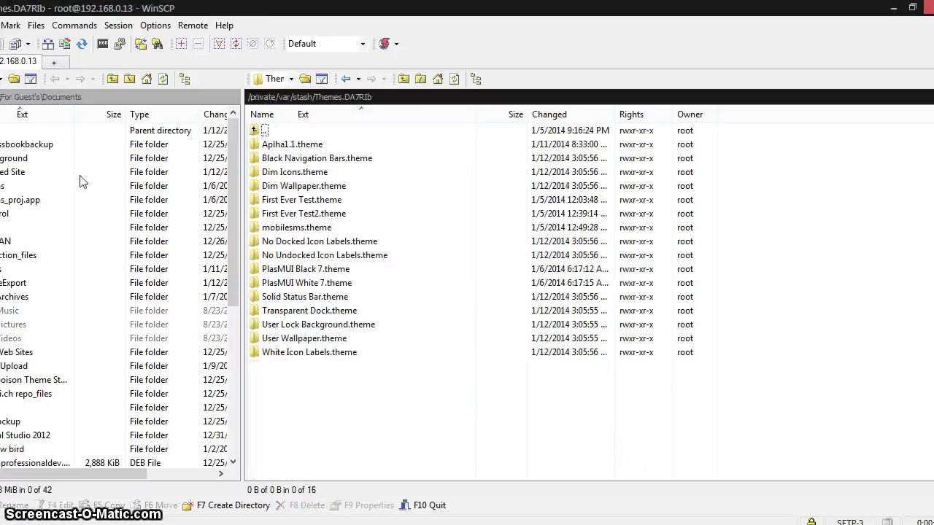
{"action": "left_click", "coordinate": [24, 98]}
{"action": "left_click", "coordinate": [15, 254]}
{"action": "double_click", "coordinate": [9, 240]}
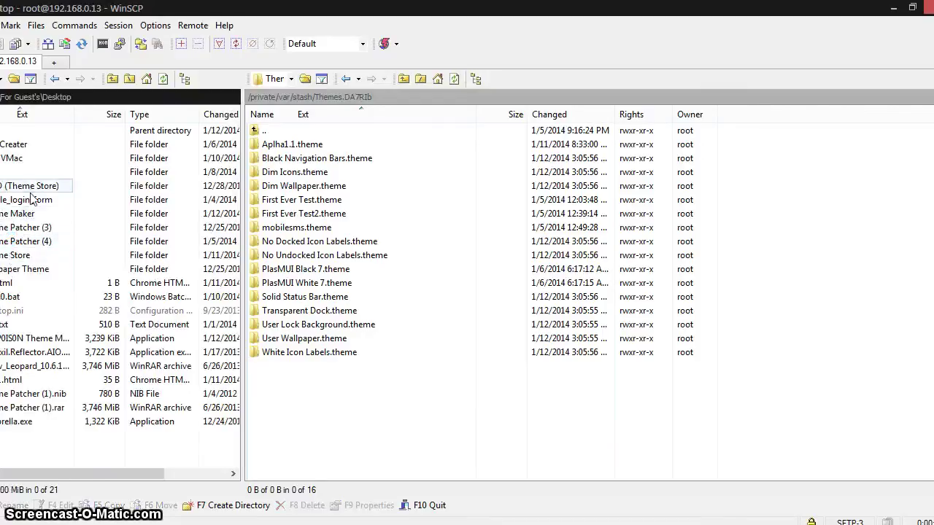
{"action": "double_click", "coordinate": [35, 212]}
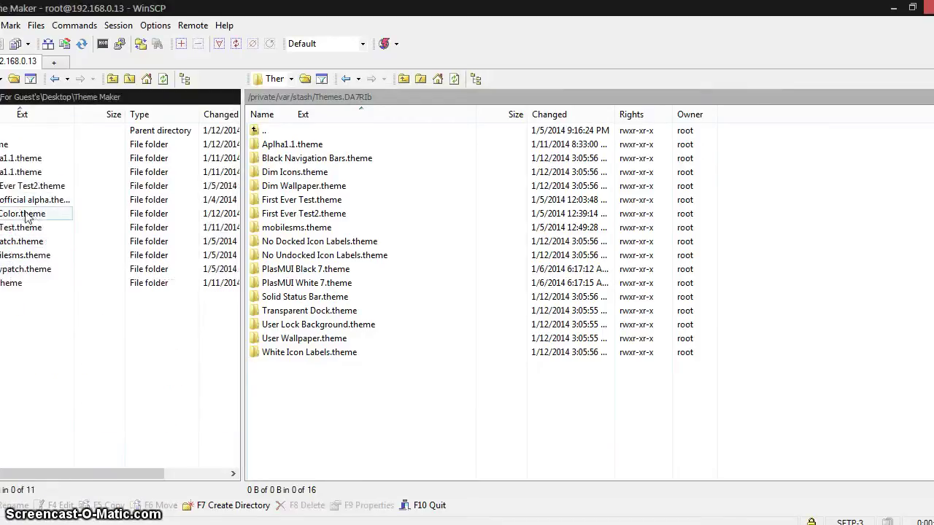
{"action": "left_click_drag", "start_coordinate": [10, 223], "coordinate": [363, 424]}
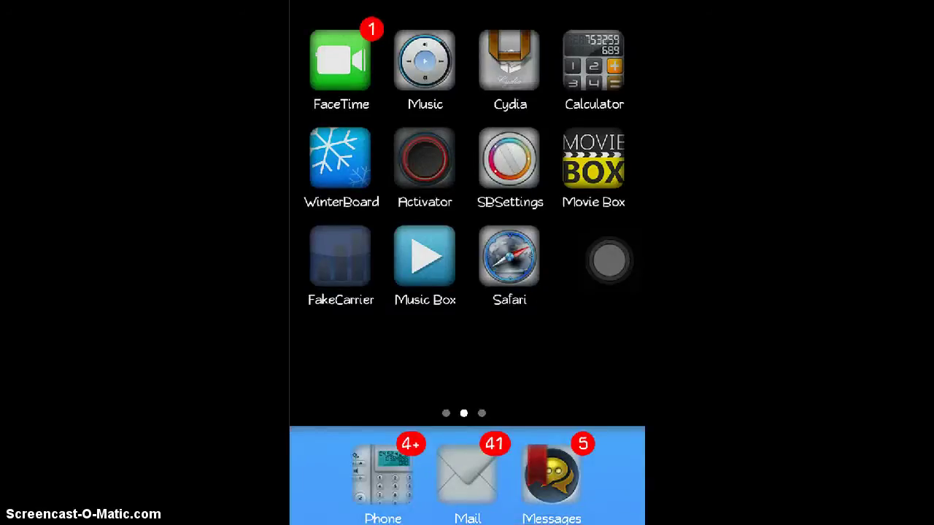
- In WinterBoard's Select Themes, enable iFullColor and disable PlasMUI White 7
{"action": "left_click", "coordinate": [340, 159]}
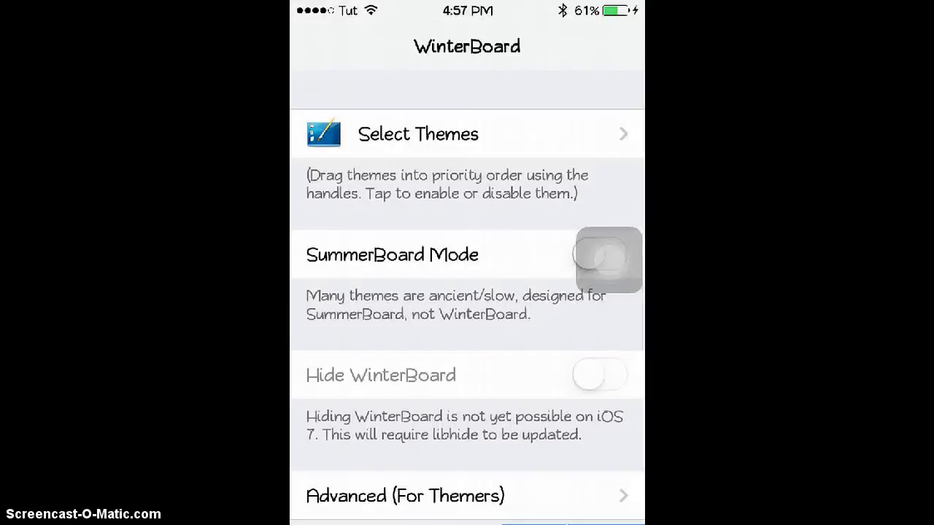
{"action": "left_click", "coordinate": [418, 134]}
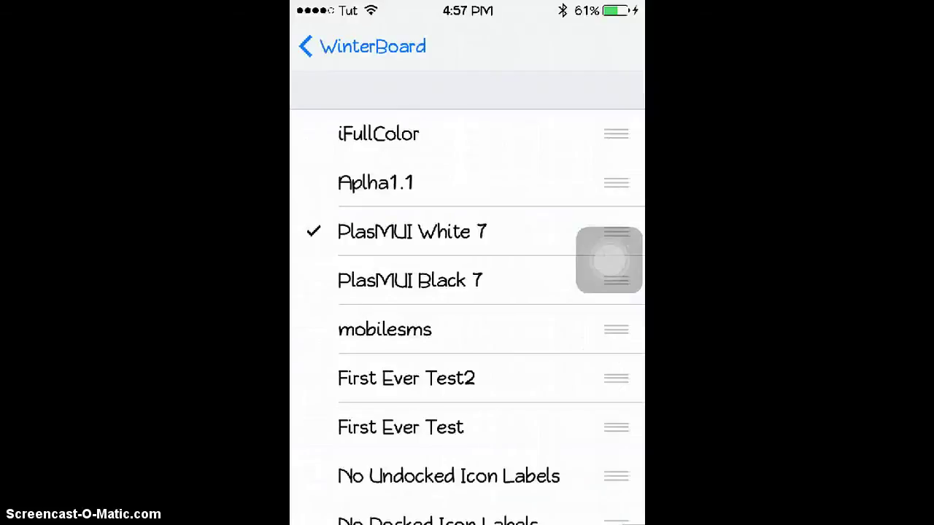
{"action": "left_click", "coordinate": [378, 133]}
{"action": "left_click", "coordinate": [412, 232]}
{"action": "left_click", "coordinate": [362, 46]}
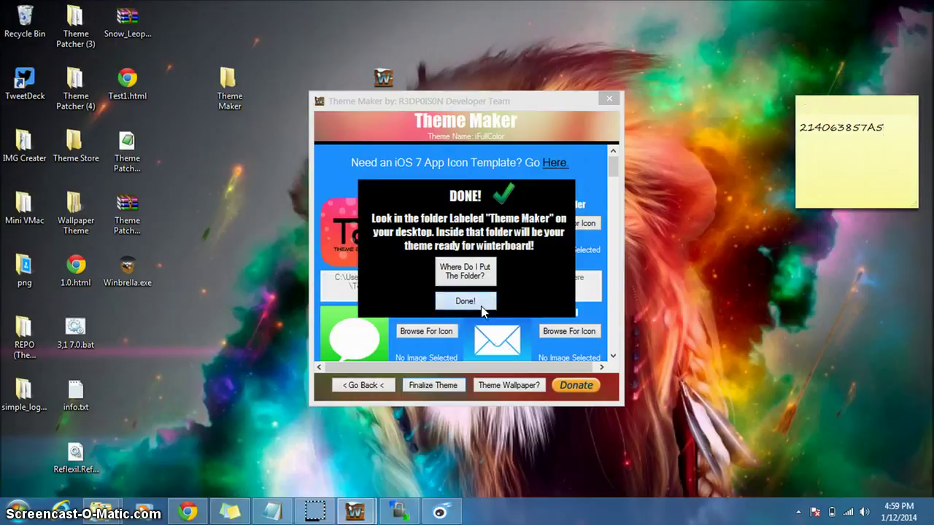
- Dismiss the theme-finished notice and leave the icon editor for the main menu without saving
{"action": "left_click", "coordinate": [481, 303]}
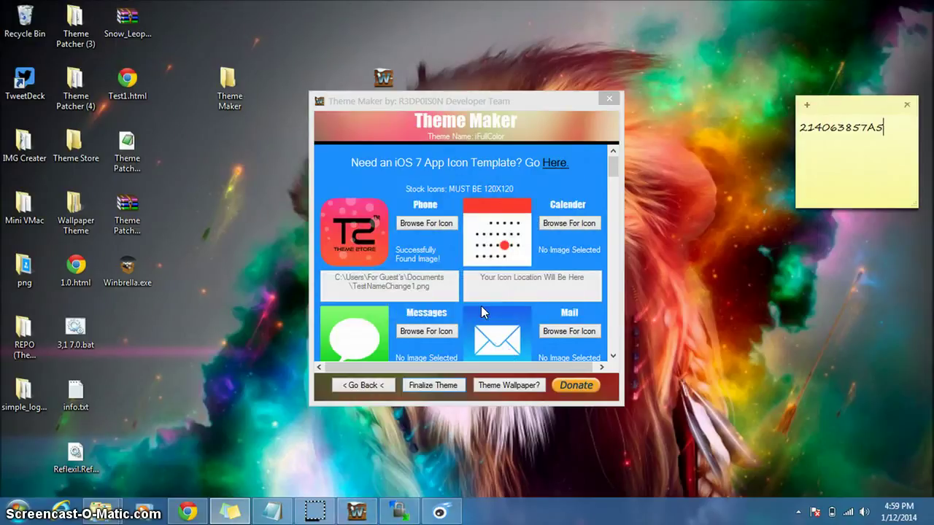
{"action": "left_click", "coordinate": [365, 385]}
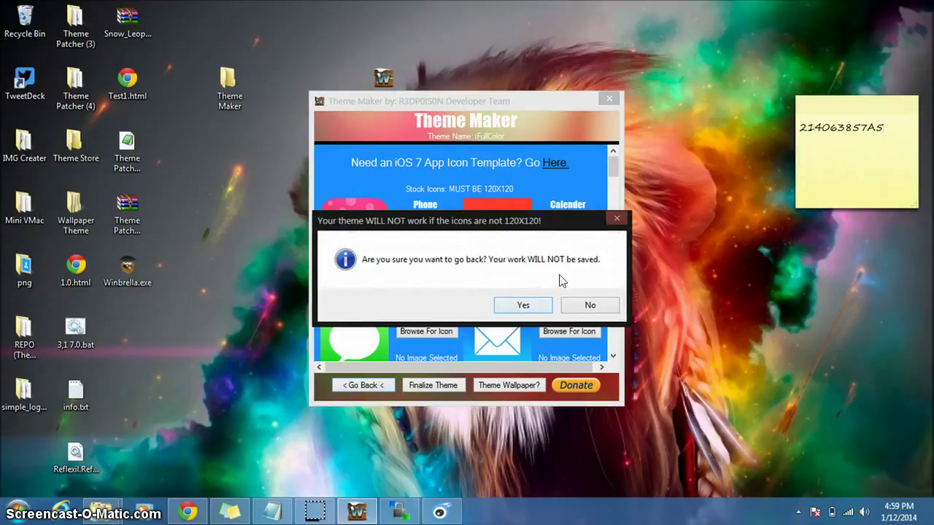
{"action": "left_click", "coordinate": [530, 306]}
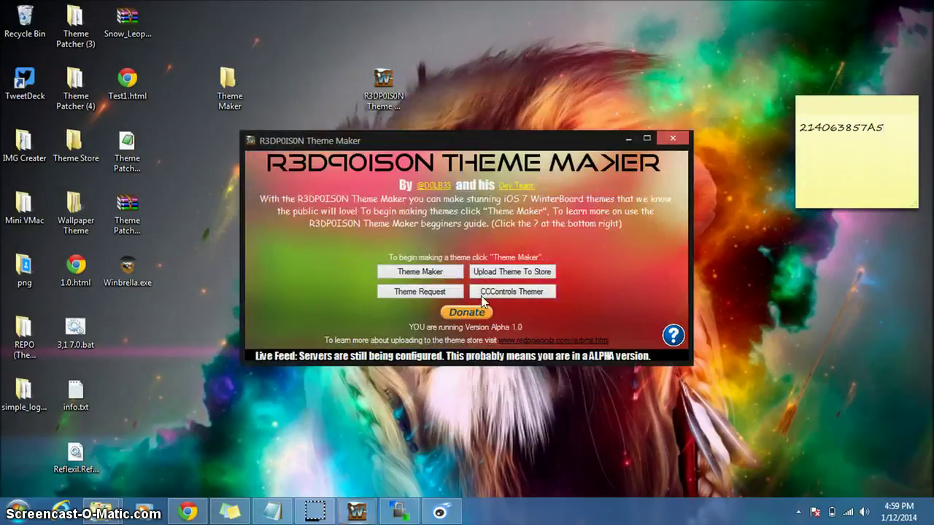
- Read the theme-store upload guidelines requiring a .zip, then open the desktop Theme Maker folder
{"action": "left_click", "coordinate": [506, 275]}
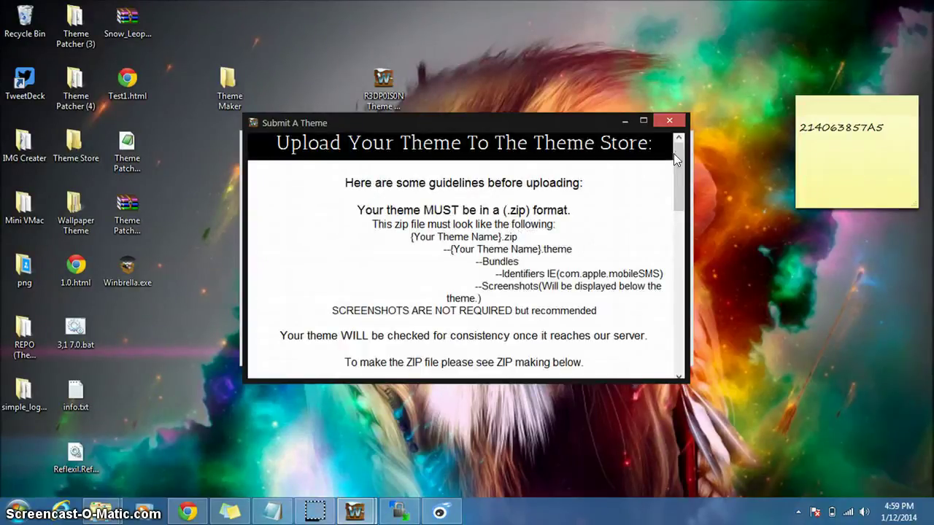
{"action": "scroll", "coordinate": [673, 154], "scroll_direction": "down", "scroll_amount": 1}
{"action": "left_click_drag", "start_coordinate": [378, 138], "coordinate": [573, 169]}
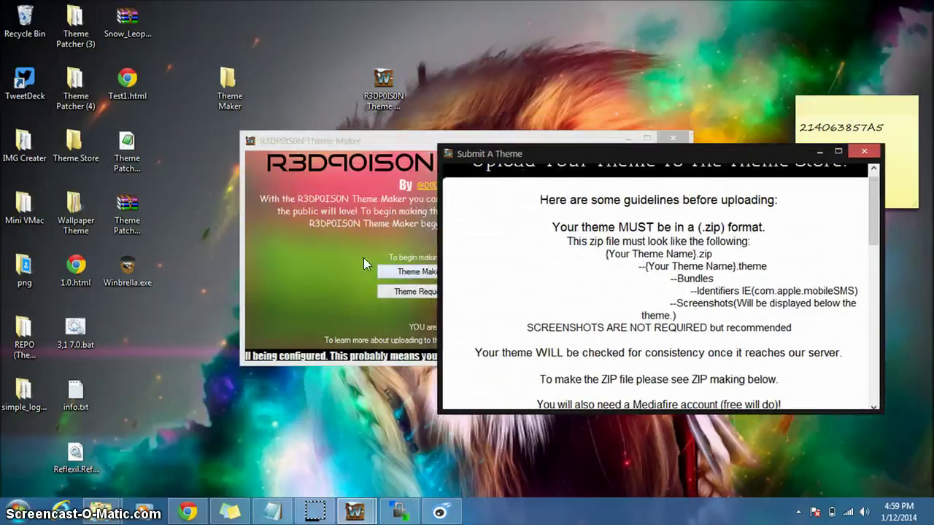
{"action": "double_click", "coordinate": [227, 102]}
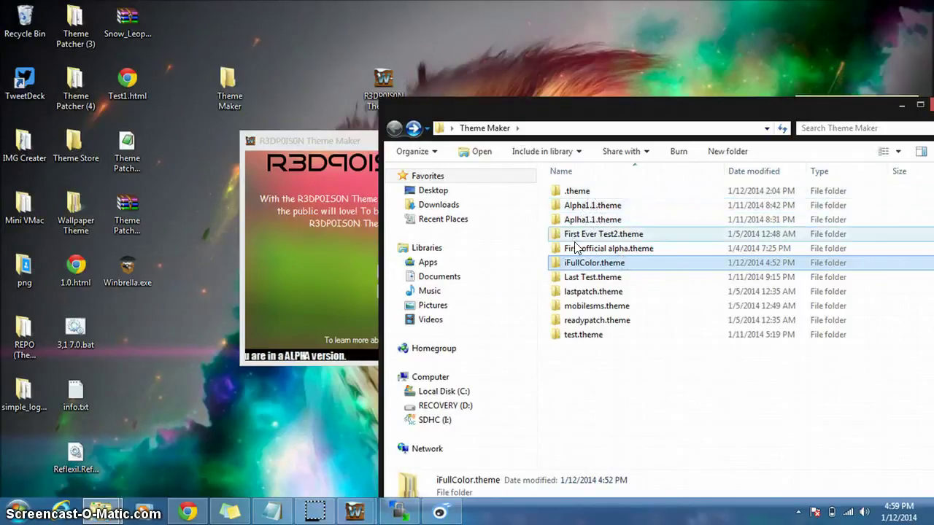
- Compress the iFullColor.theme folder to iFullColor.theme.zip with Send to > Compressed (zipped) folder
{"action": "double_click", "coordinate": [581, 268]}
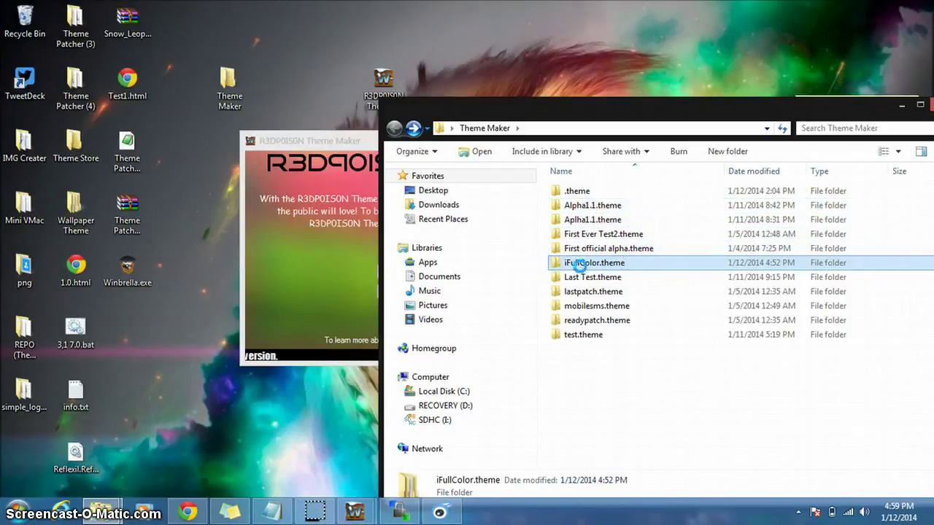
{"action": "right_click", "coordinate": [581, 269]}
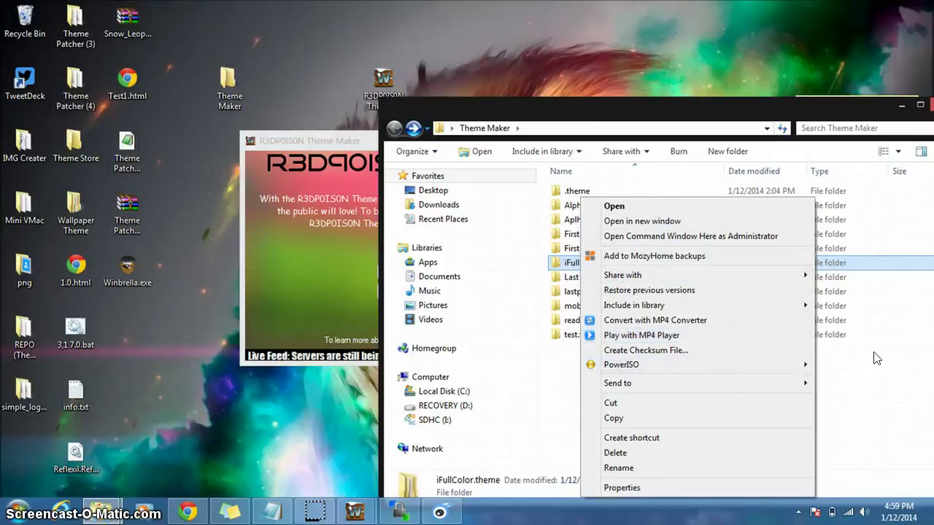
{"action": "mouse_move", "coordinate": [662, 383]}
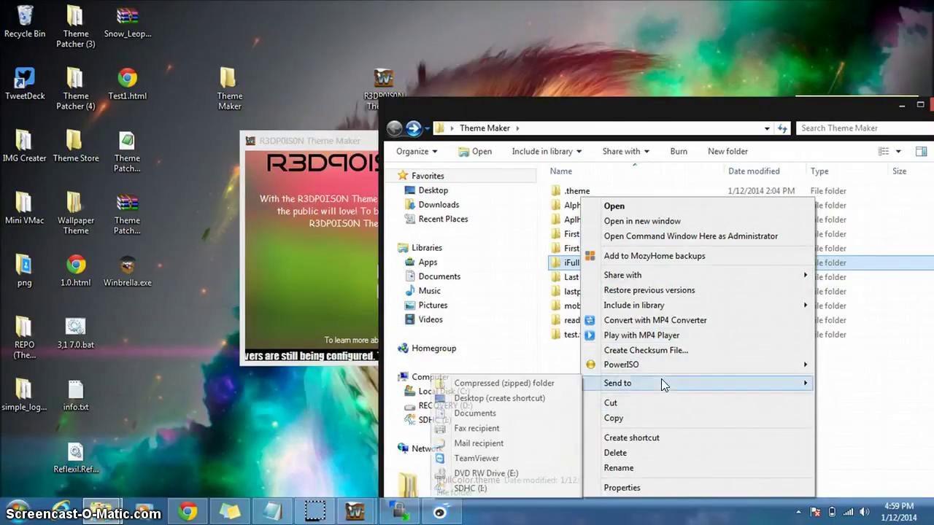
{"action": "left_click", "coordinate": [525, 383]}
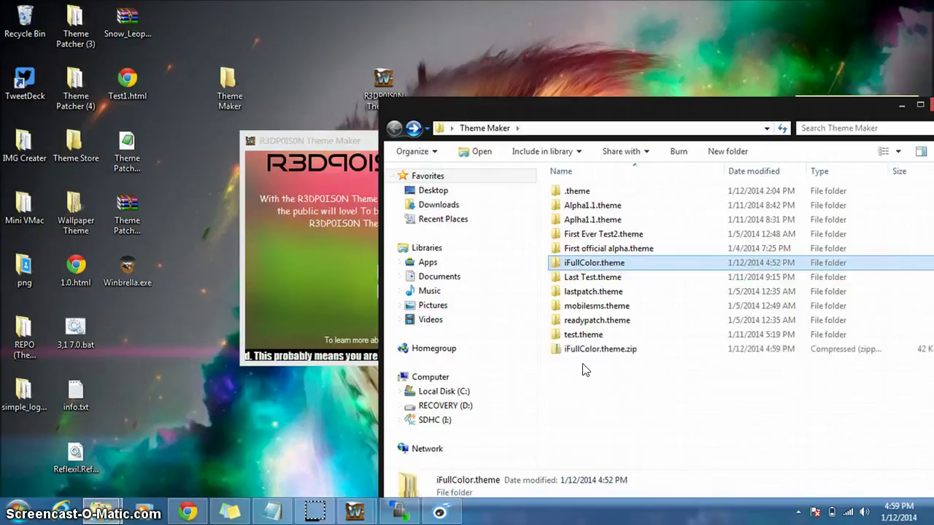
{"action": "left_click", "coordinate": [629, 385]}
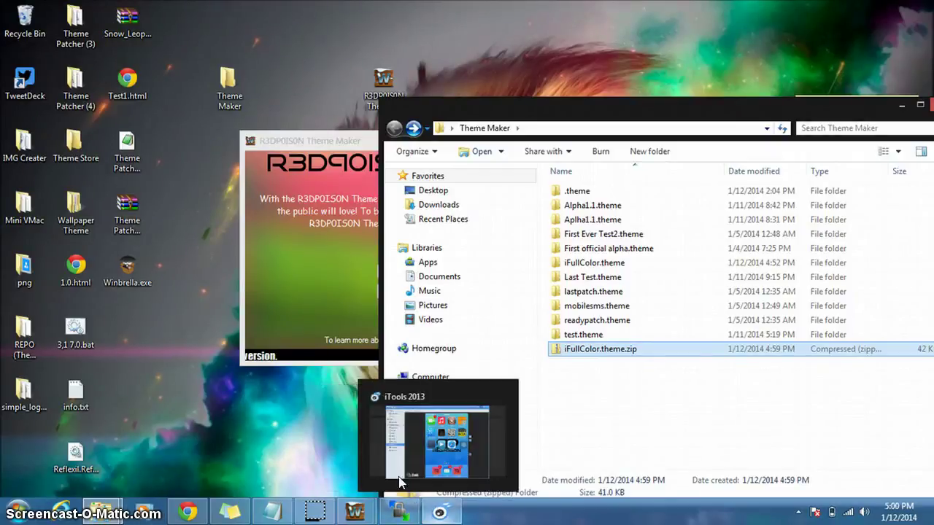
- Review the Submit A Theme form's fields, including the Mediafire zip link, then close the window
{"action": "mouse_move", "coordinate": [355, 511]}
{"action": "left_click", "coordinate": [418, 438]}
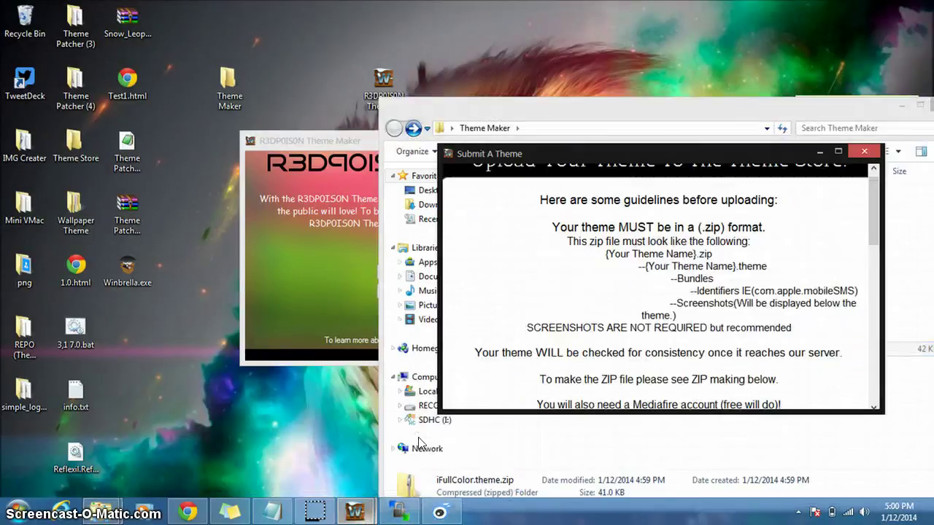
{"action": "scroll", "coordinate": [813, 260], "scroll_direction": "down", "scroll_amount": 5}
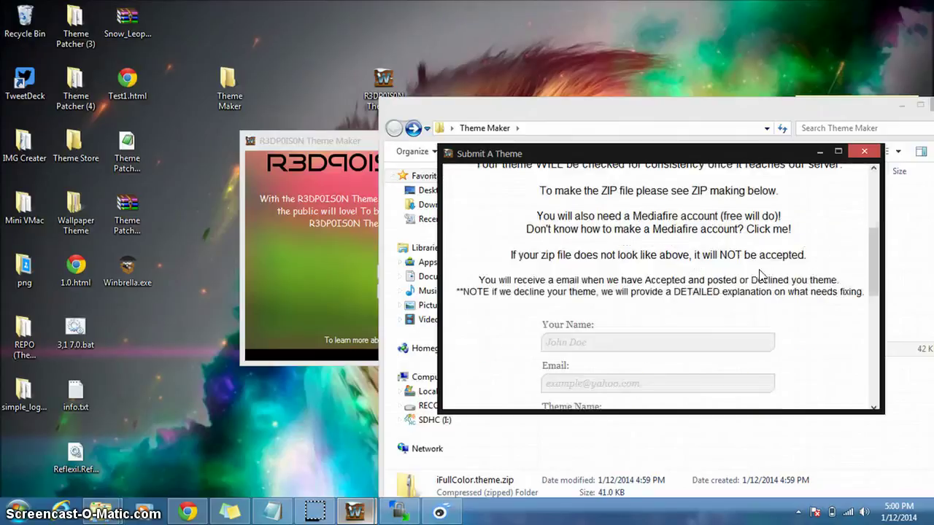
{"action": "scroll", "coordinate": [759, 273], "scroll_direction": "down", "scroll_amount": 5}
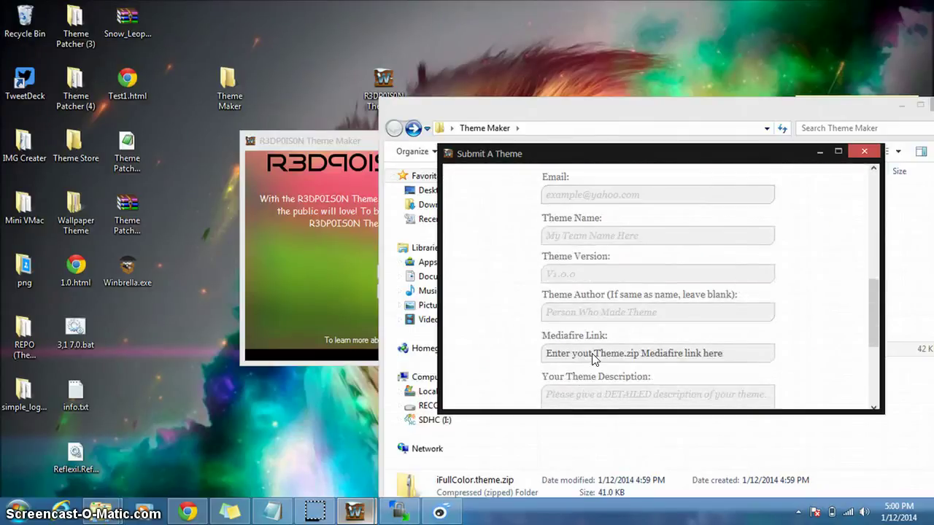
{"action": "scroll", "coordinate": [681, 315], "scroll_direction": "up", "scroll_amount": 2}
{"action": "scroll", "coordinate": [602, 294], "scroll_direction": "up", "scroll_amount": 2}
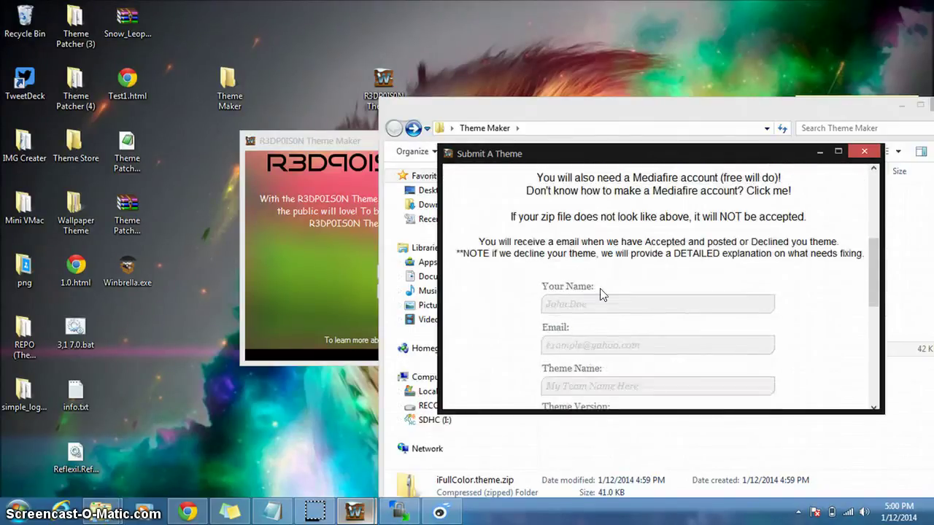
{"action": "scroll", "coordinate": [554, 277], "scroll_direction": "down", "scroll_amount": 10}
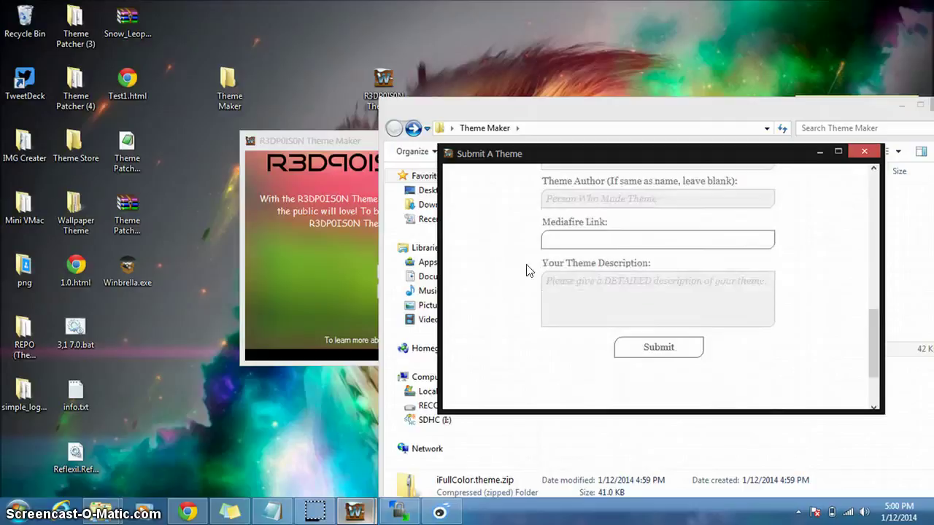
{"action": "left_click", "coordinate": [863, 150]}
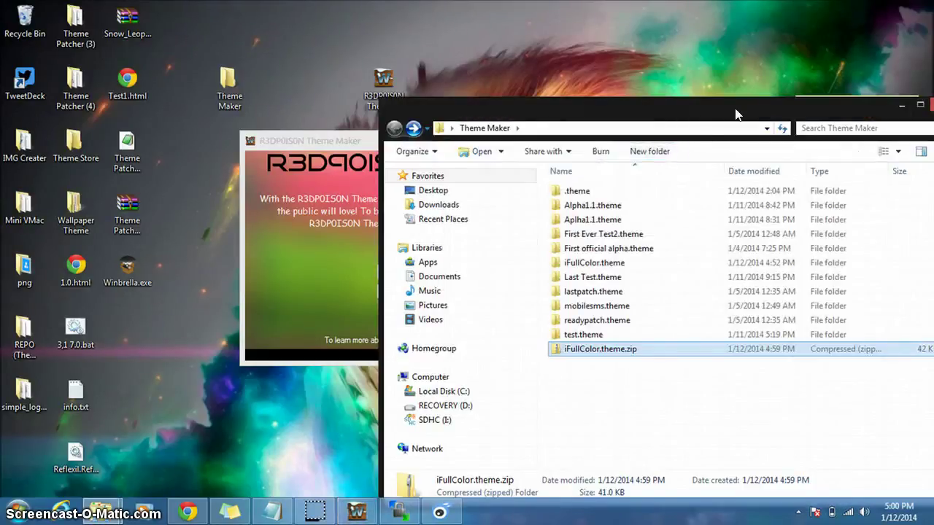
- Bring iTools 2013 forward to see the themed Phone and Messages icons on the iPhone
{"action": "left_click", "coordinate": [332, 242]}
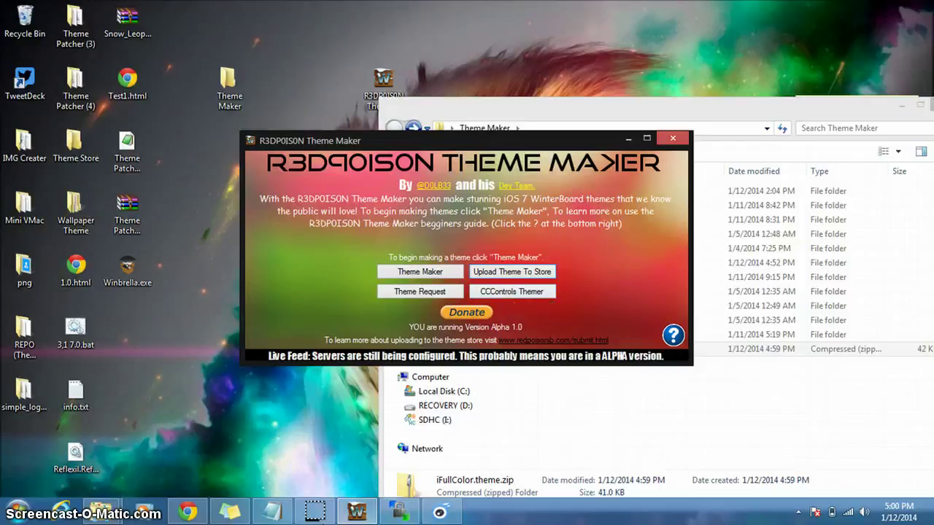
{"action": "left_click", "coordinate": [440, 513]}
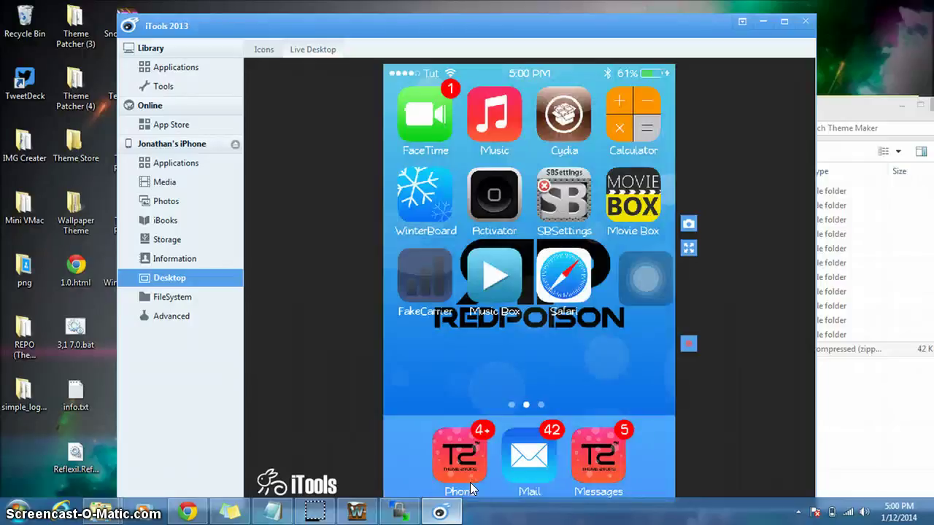
- Minimize iTools 2013 so the R3DPOISON Theme Maker start window is in front
{"action": "left_click", "coordinate": [763, 21]}
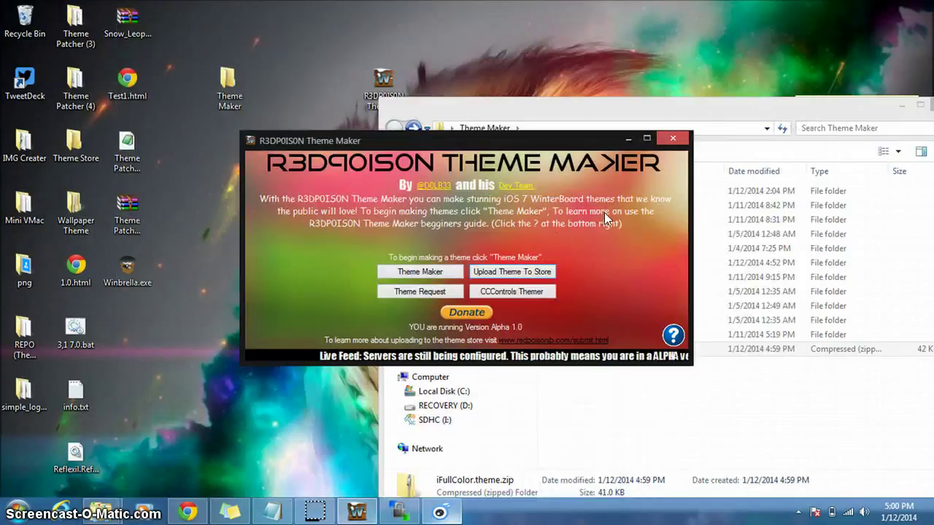